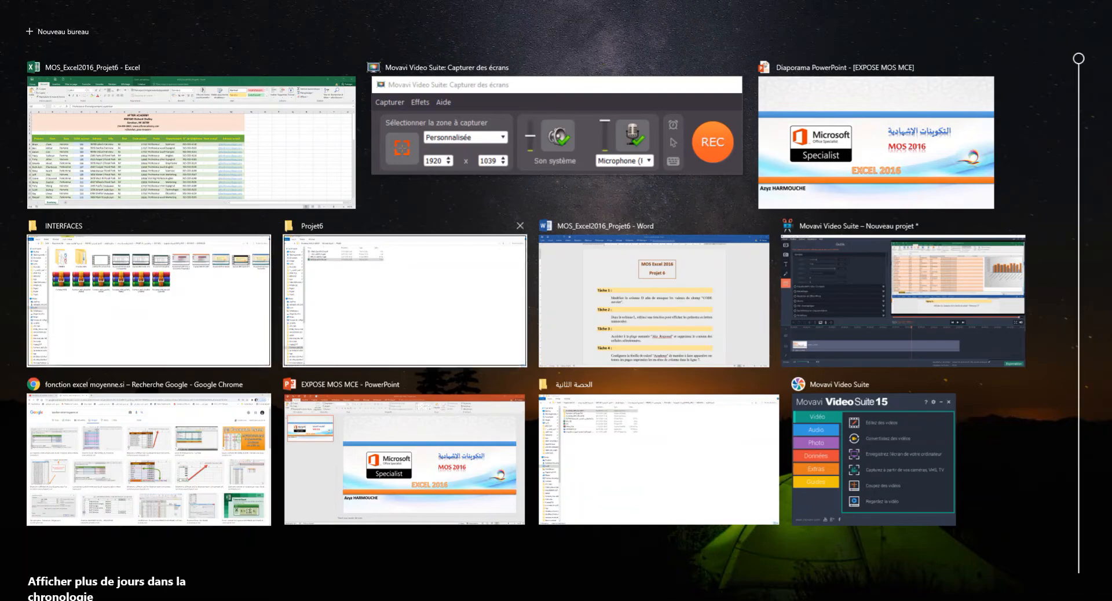
# Switch to the MOS_Excel2016_Projet6 Word document and read the instructions for Tâche 1
pyautogui.click(654, 300)
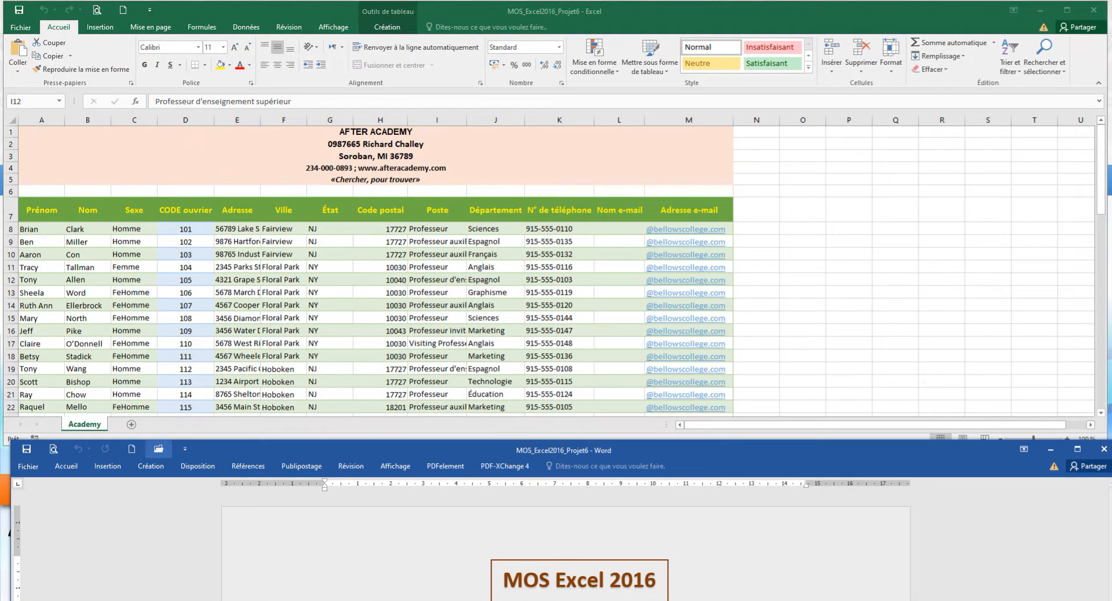
pyautogui.scroll(-3, 566, 538)
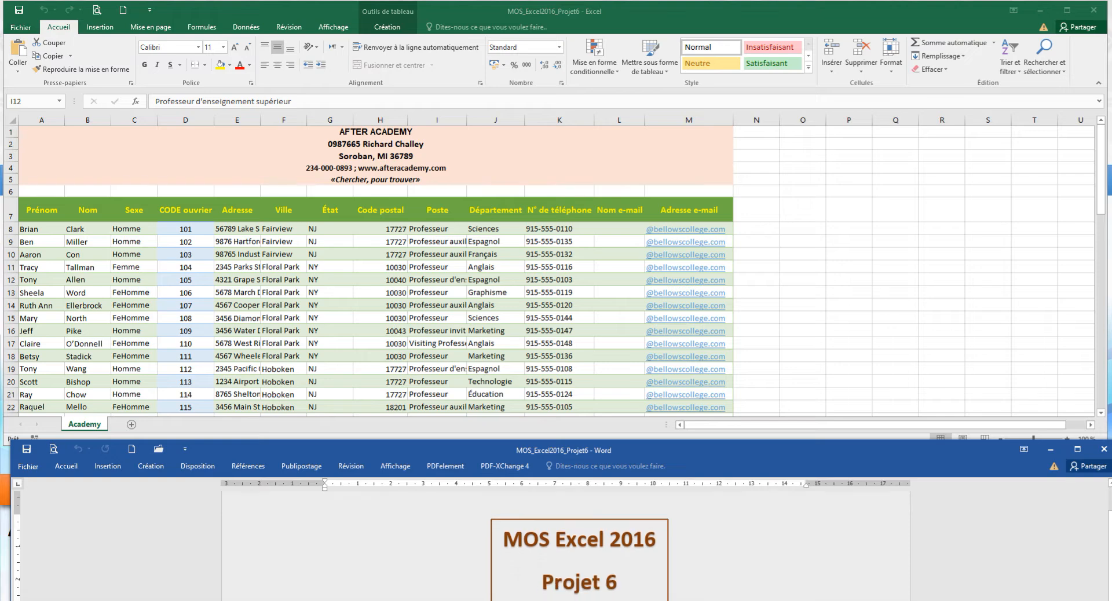
pyautogui.scroll(-3, 566, 539)
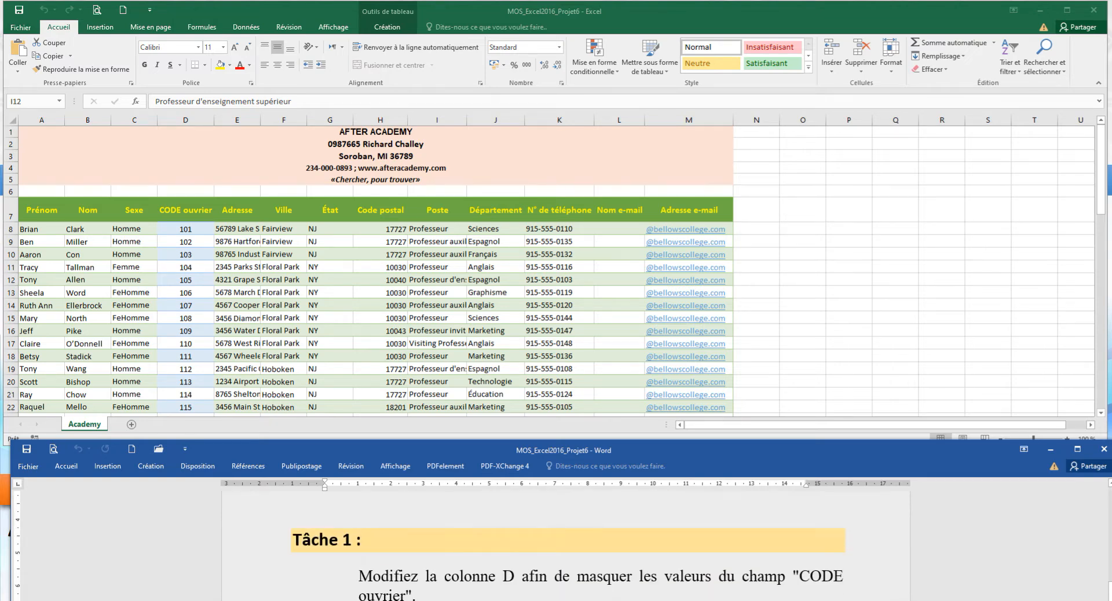
pyautogui.scroll(-1, 566, 539)
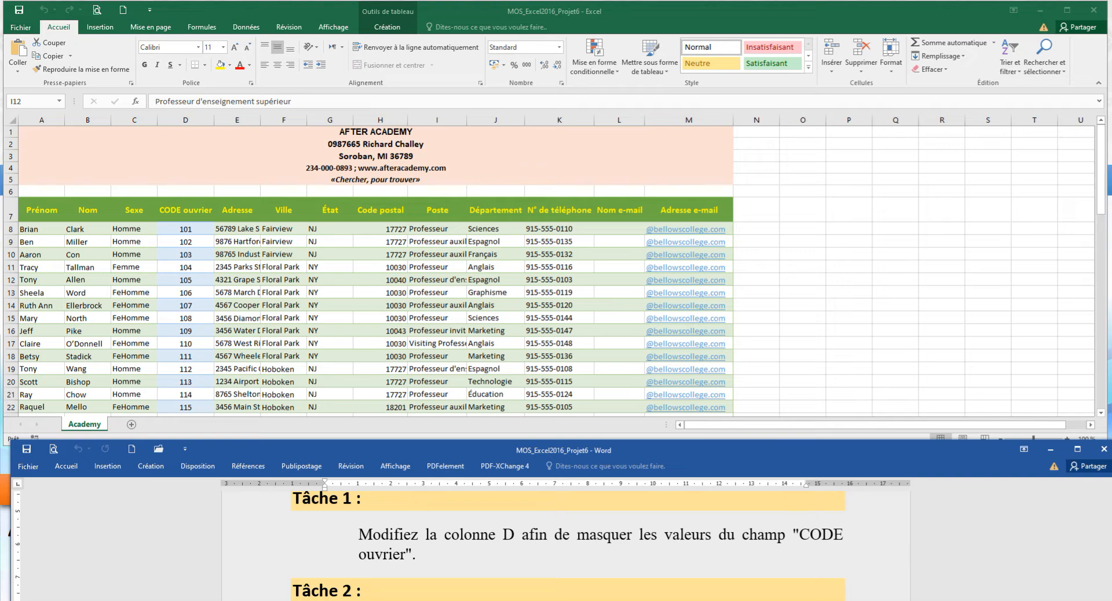
# Switch back to the Excel workbook and hide column D, "CODE ouvrier", on the Academy sheet
pyautogui.hotkey('alt', 'Tab')
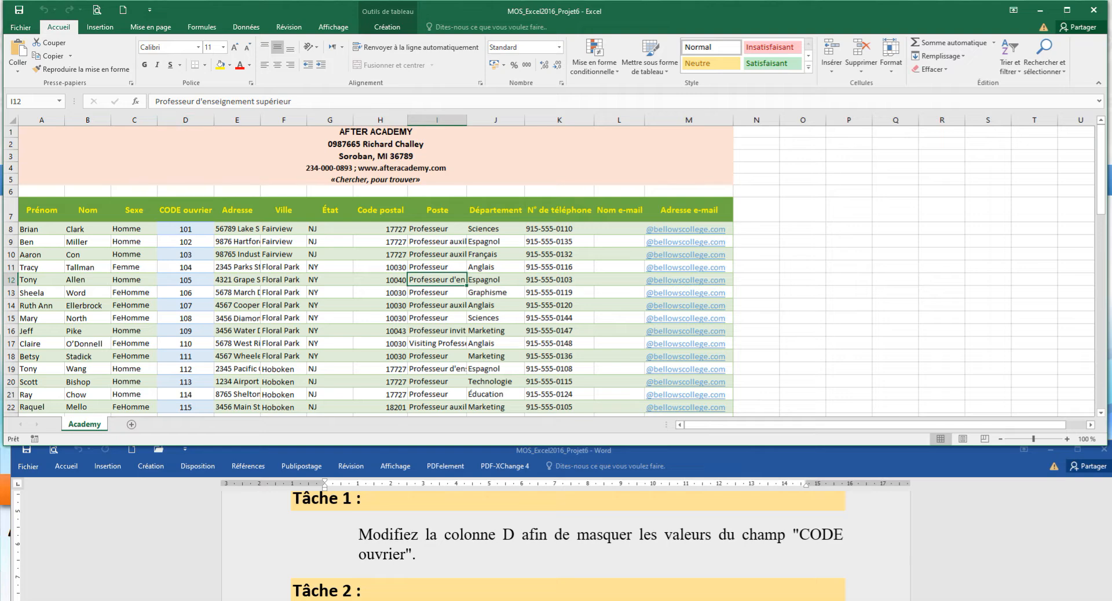
pyautogui.click(185, 120)
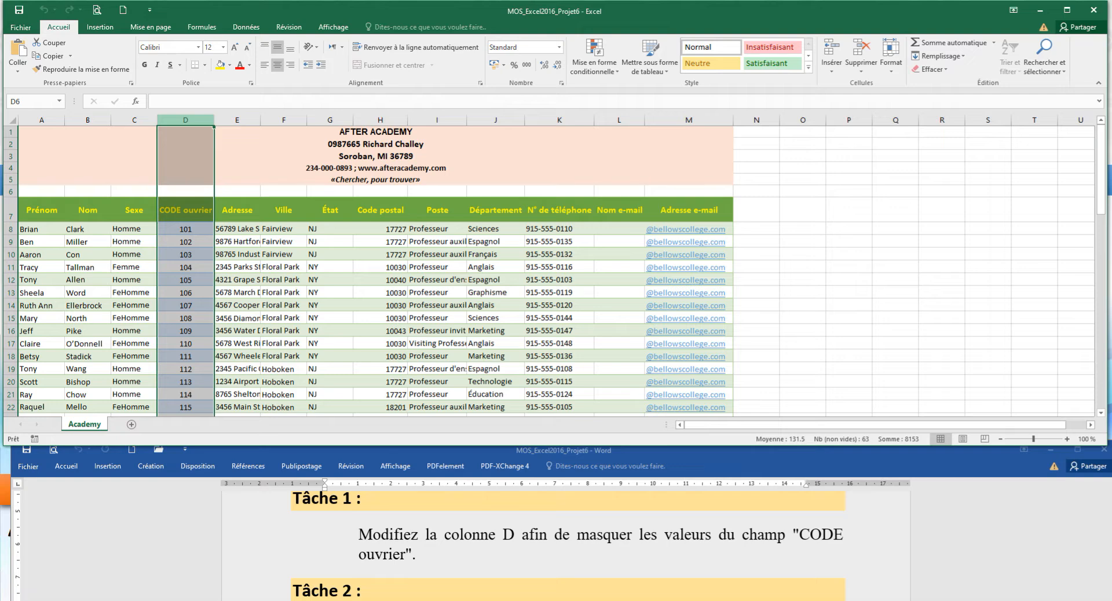
pyautogui.rightClick(185, 120)
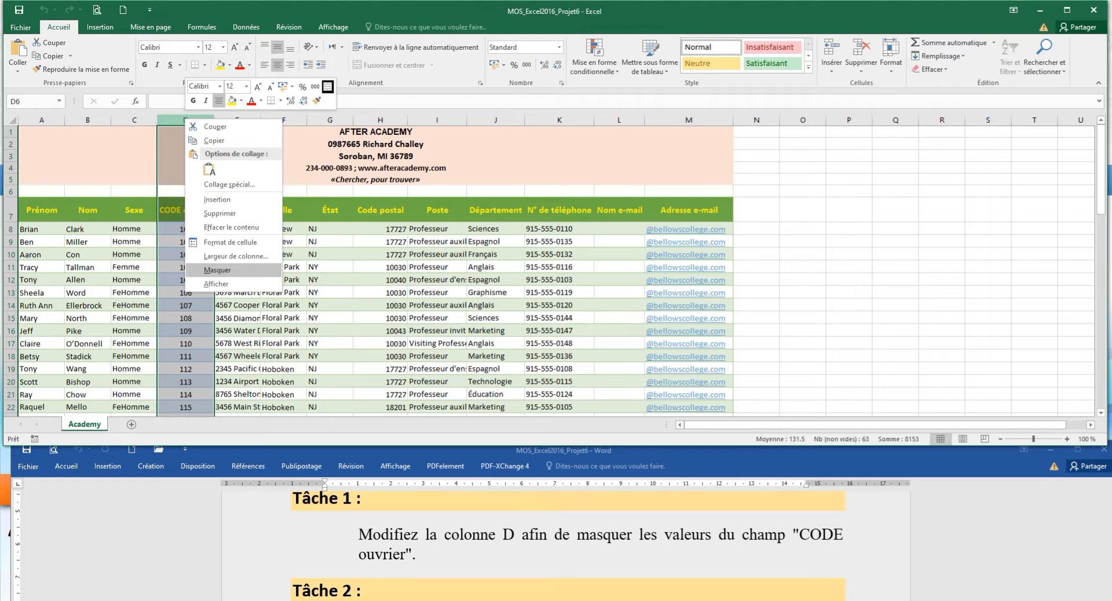
pyautogui.click(217, 270)
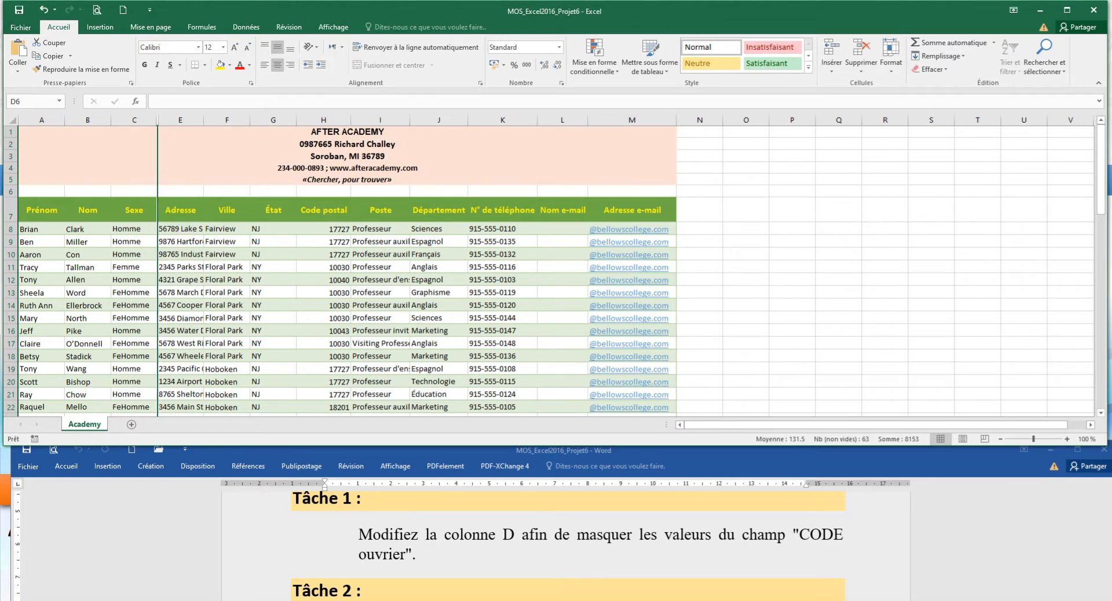
pyautogui.click(227, 280)
# Read the Tâche 2 instructions in the Word document and return to the Excel workbook
pyautogui.click(568, 535)
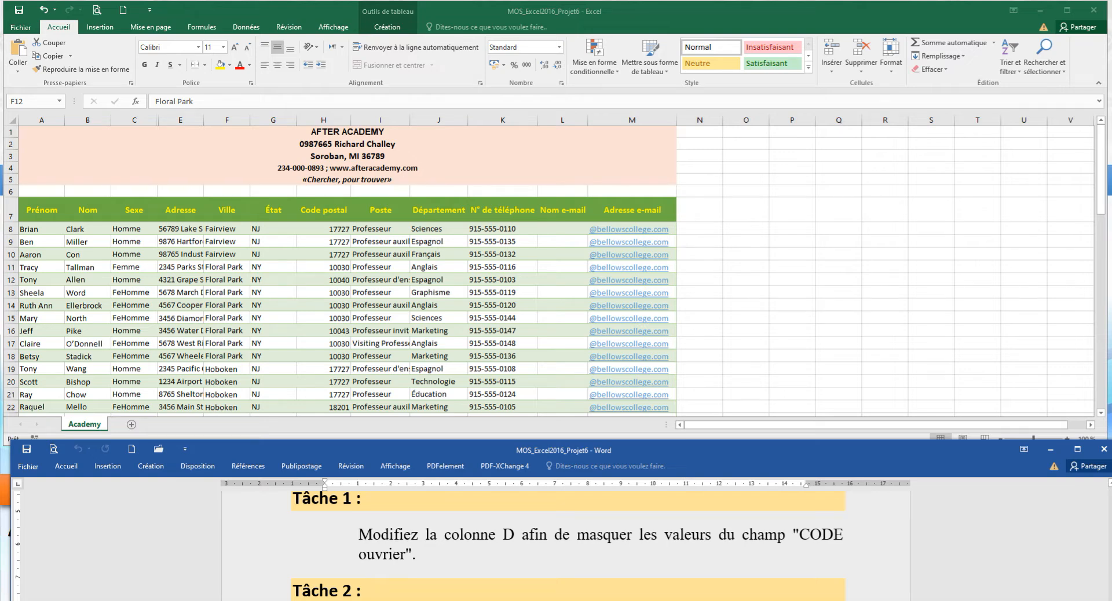
pyautogui.scroll(-2, 567, 536)
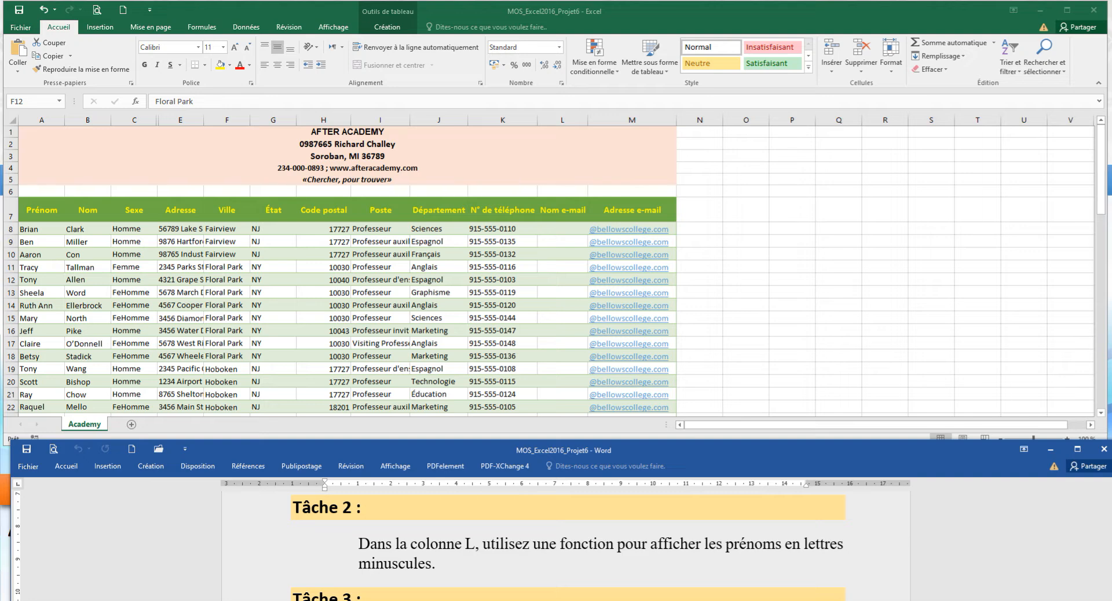
pyautogui.hotkey('alt', 'Tab')
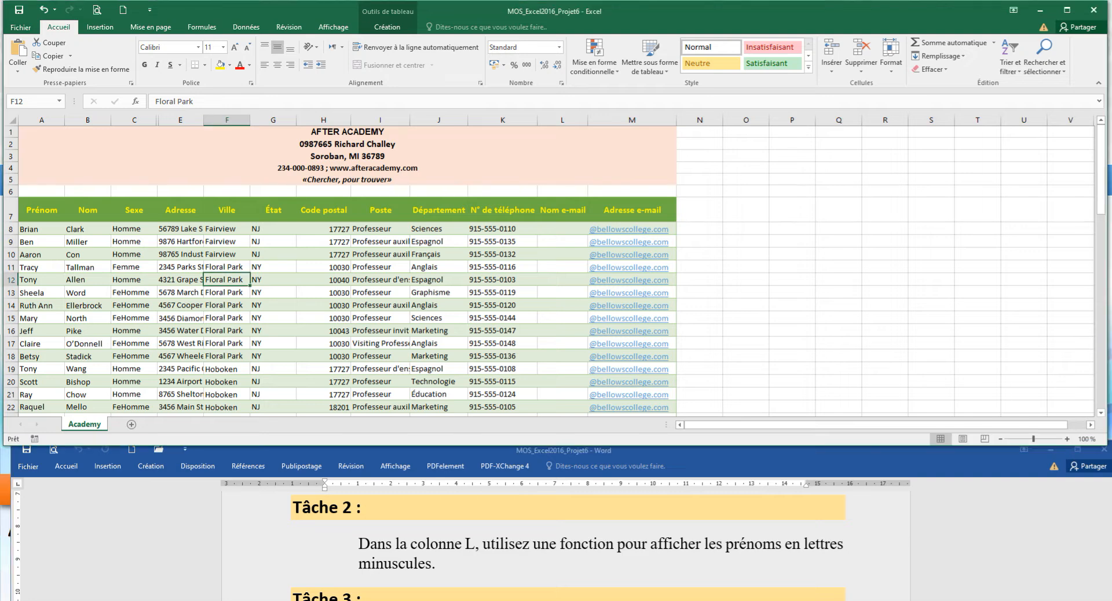
# Insert the MINUSCULE function from the Texte category into cell L8 of the "Nom e-mail" column
pyautogui.click(562, 229)
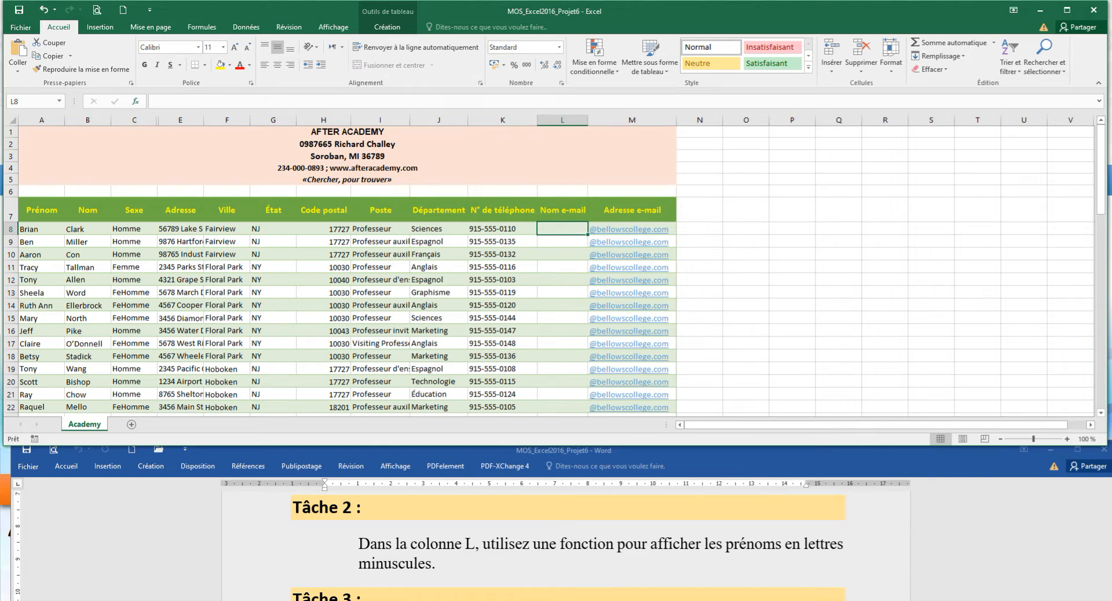
pyautogui.click(202, 26)
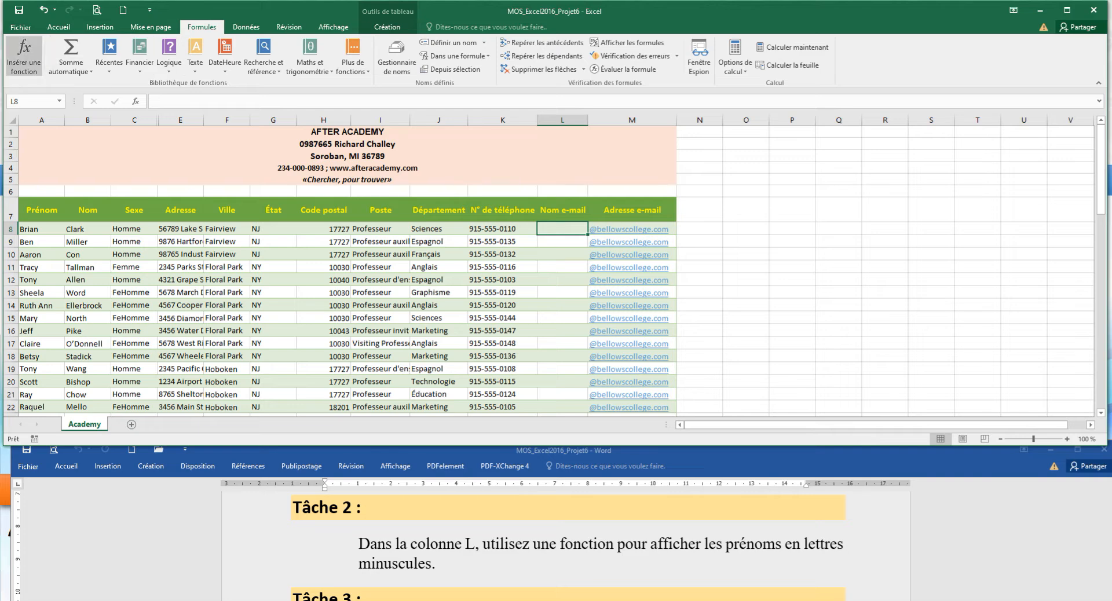
pyautogui.click(24, 55)
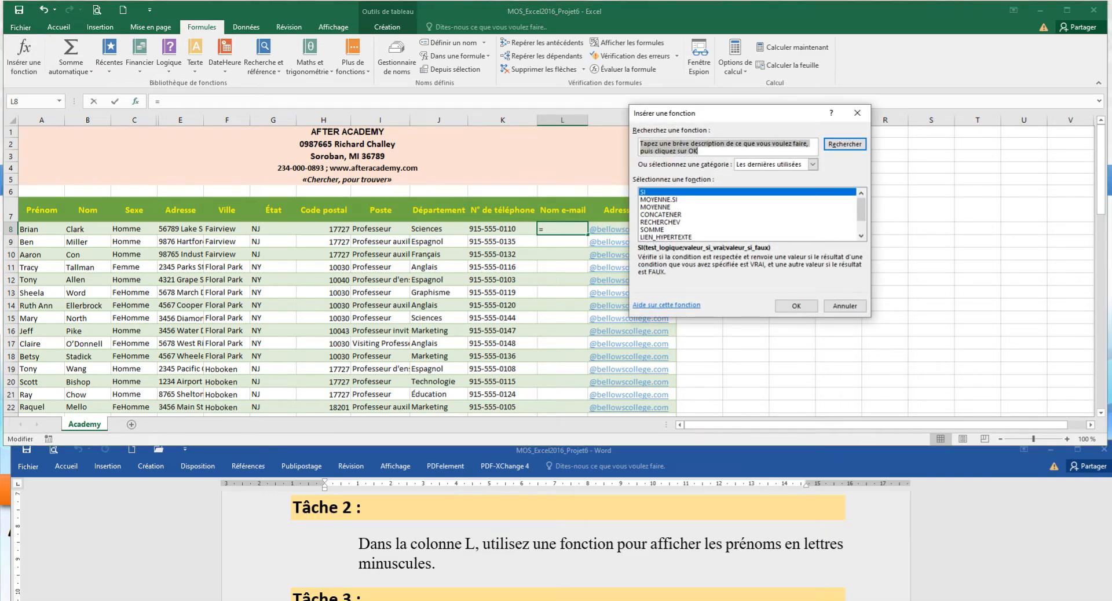
pyautogui.click(812, 164)
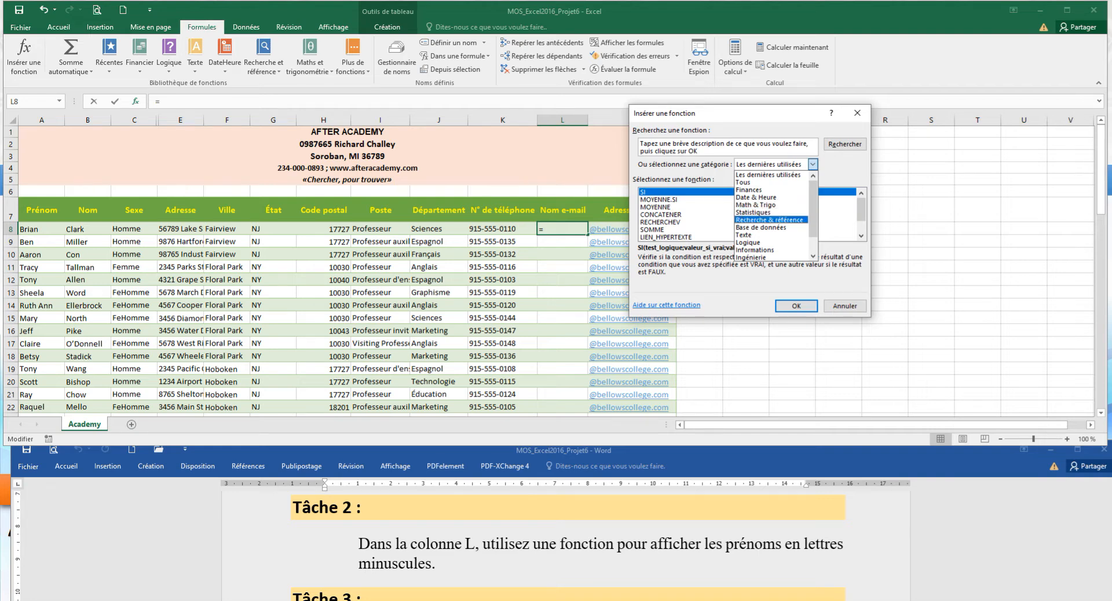
pyautogui.click(744, 235)
pyautogui.scroll(-4, 747, 214)
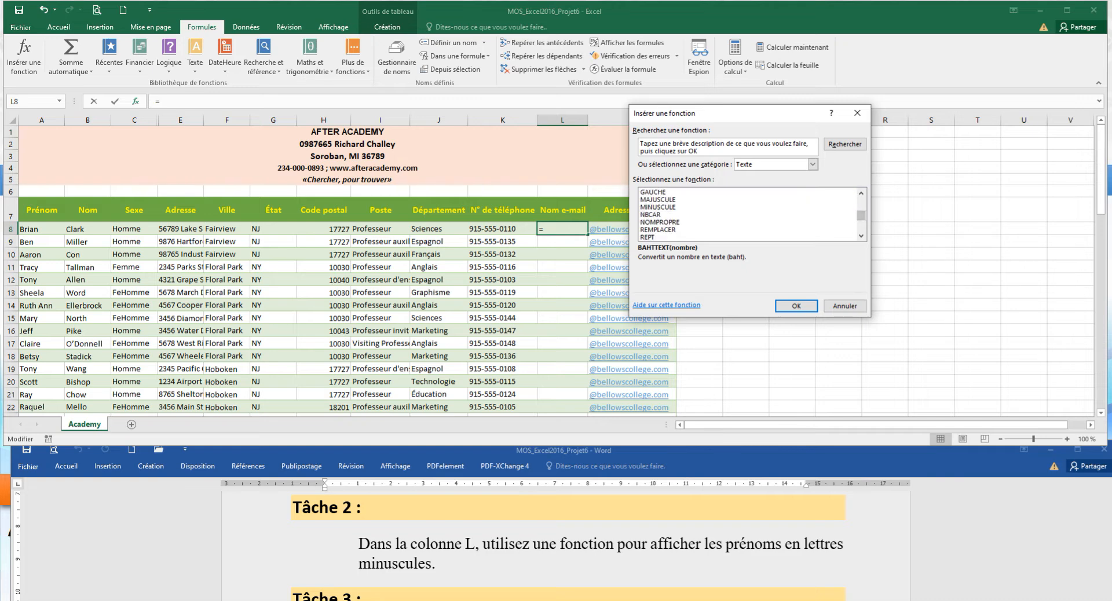
pyautogui.click(658, 208)
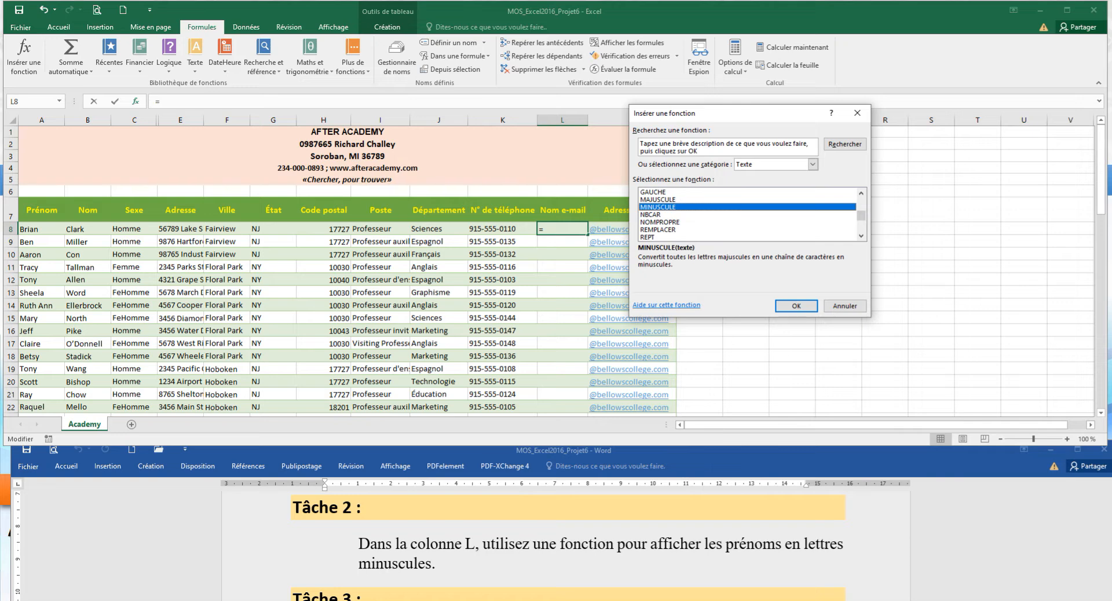
pyautogui.click(796, 305)
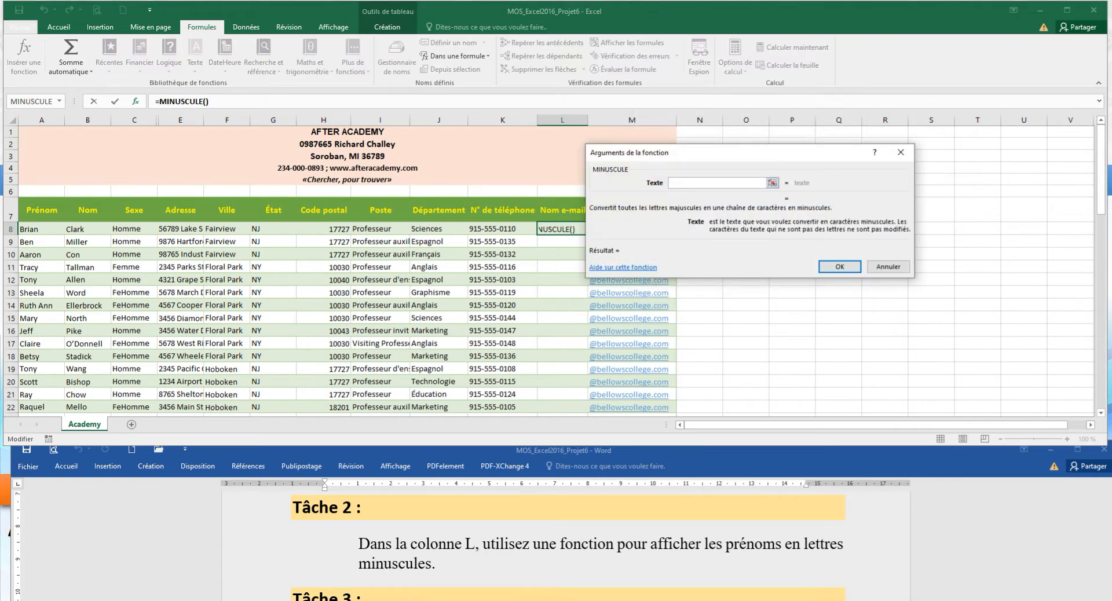
# Use cell A8 of the Prénom column as the MINUSCULE text argument, apply the formula and review the "Nom e-mail" column
pyautogui.moveTo(672, 153); pyautogui.dragTo(773, 164)
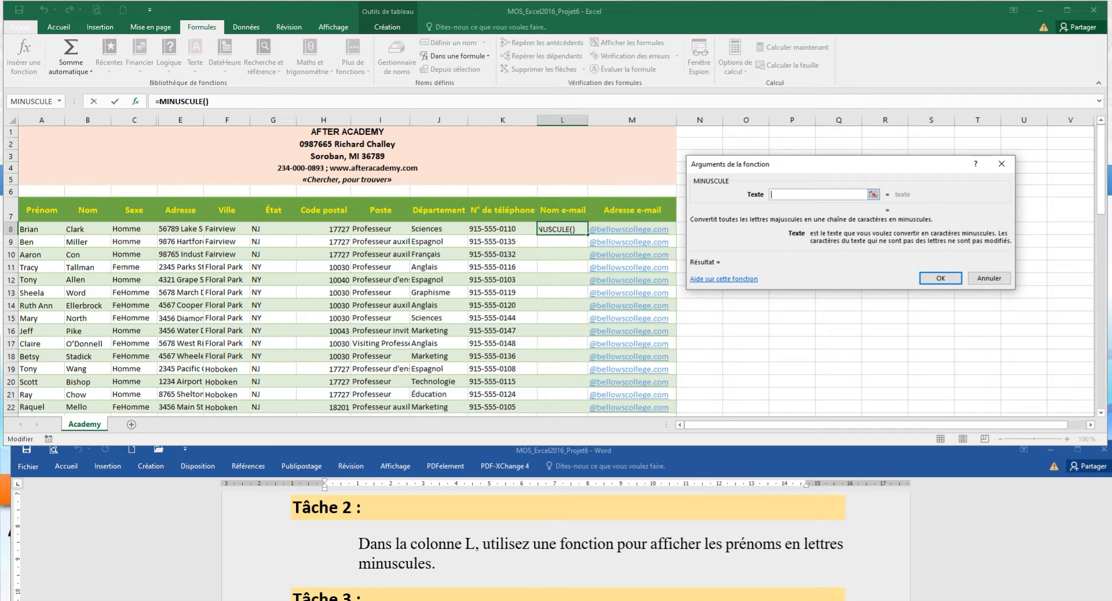
pyautogui.click(42, 230)
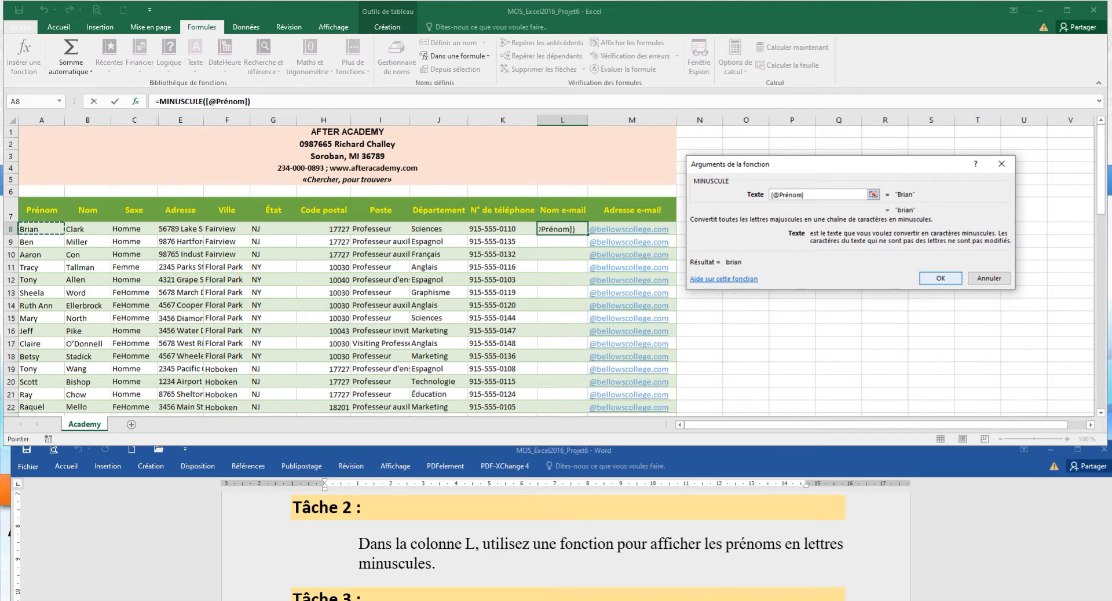
pyautogui.click(941, 278)
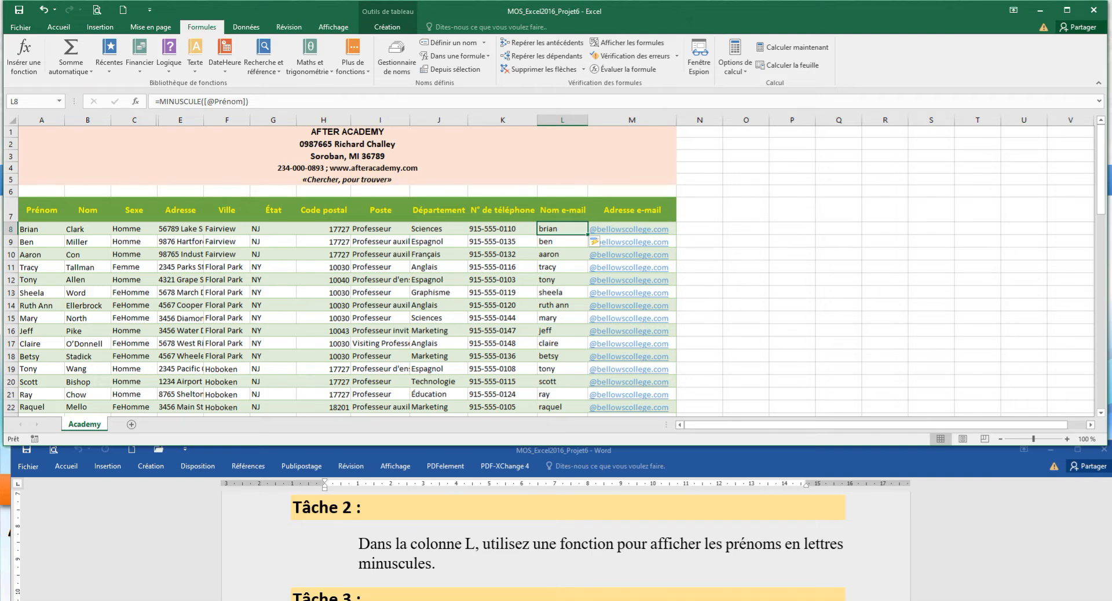
pyautogui.scroll(-3, 549, 271)
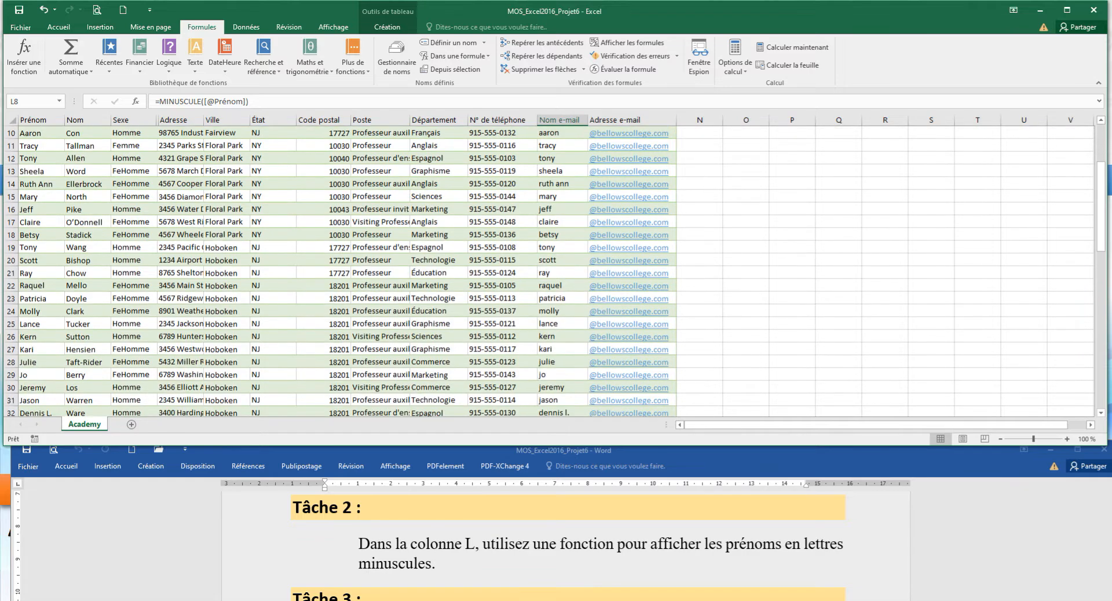
pyautogui.scroll(-2, 549, 271)
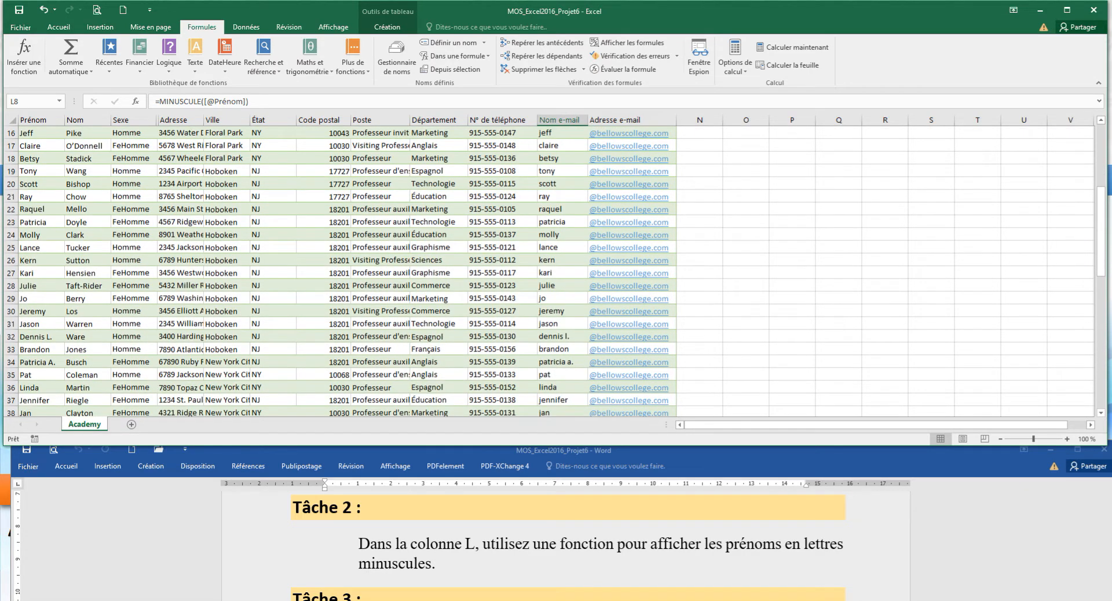
pyautogui.scroll(-2, 549, 271)
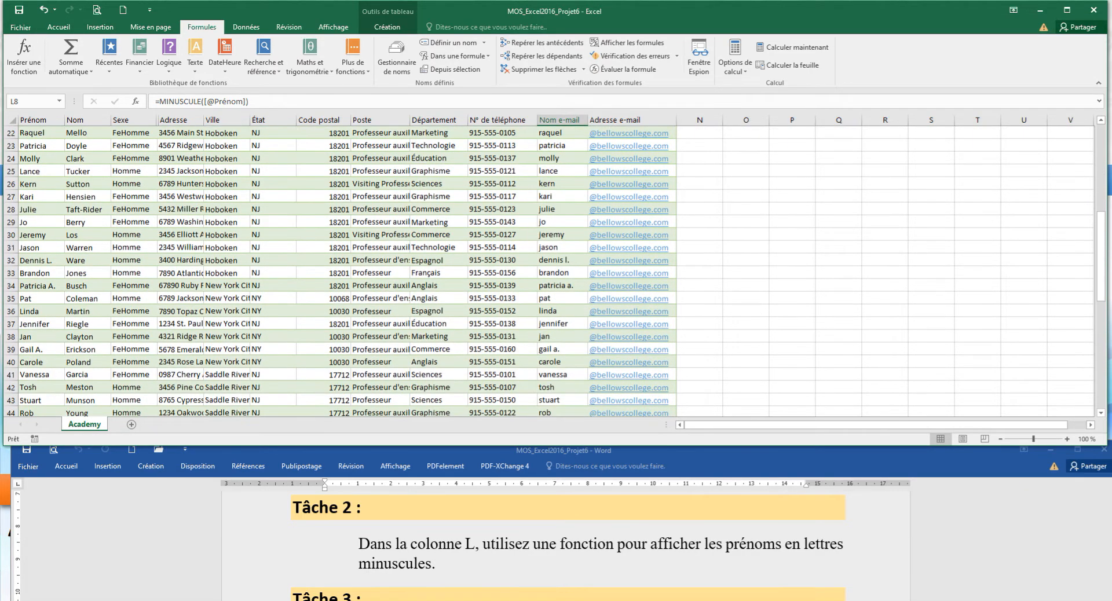
pyautogui.scroll(7, 549, 271)
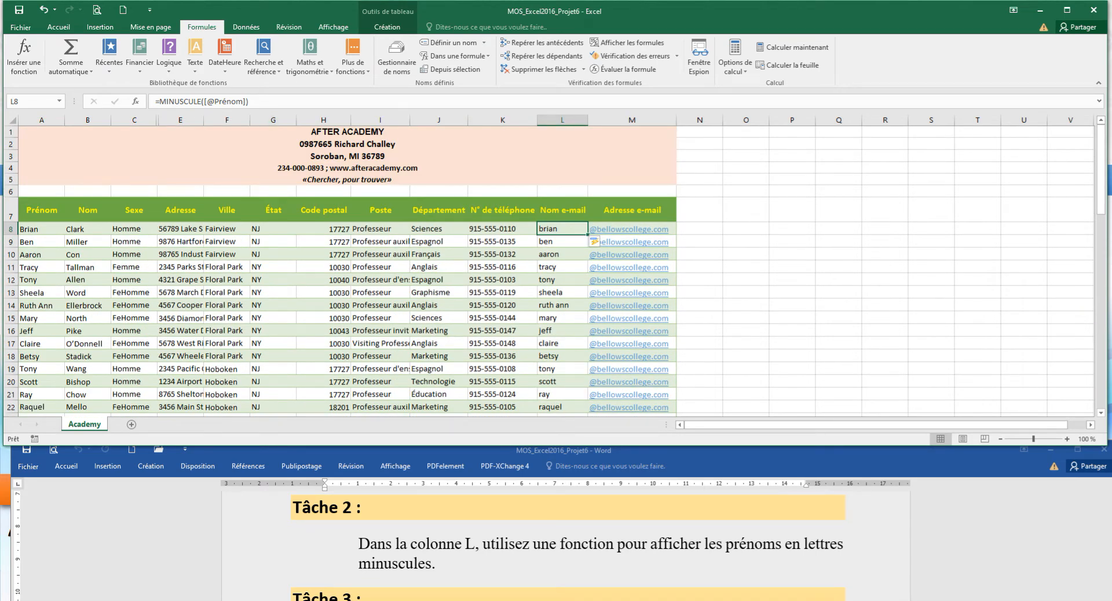
# Read the Tâche 3 instructions in the Word document and return to the Excel workbook
pyautogui.click(568, 545)
pyautogui.scroll(-4, 568, 545)
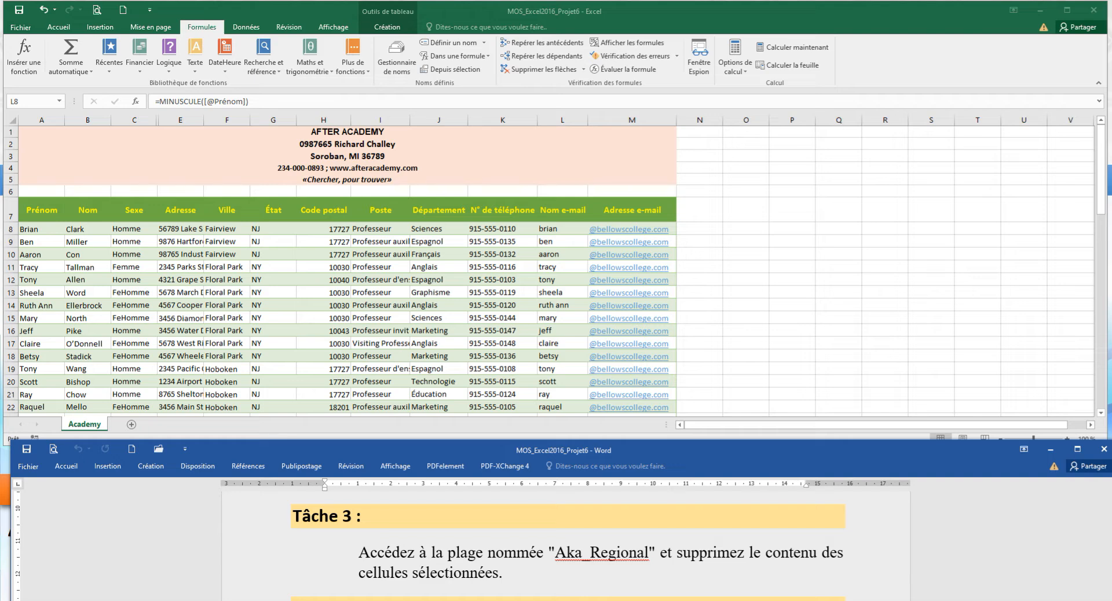
pyautogui.hotkey('alt', 'Tab')
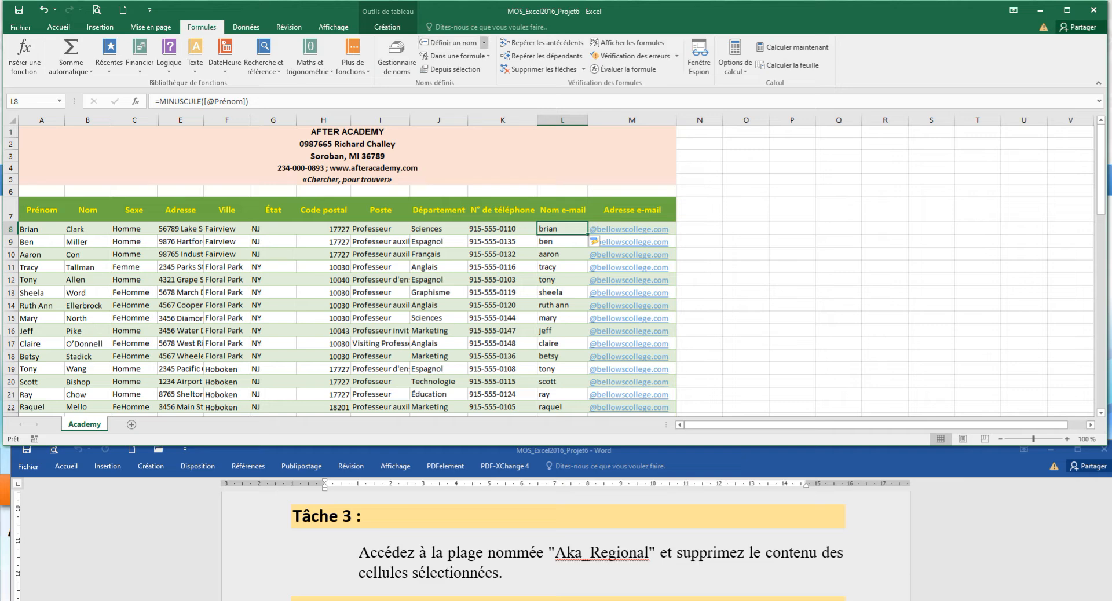
# Go to the named range Aka_Regional and clear the contents of its cells
pyautogui.click(449, 43)
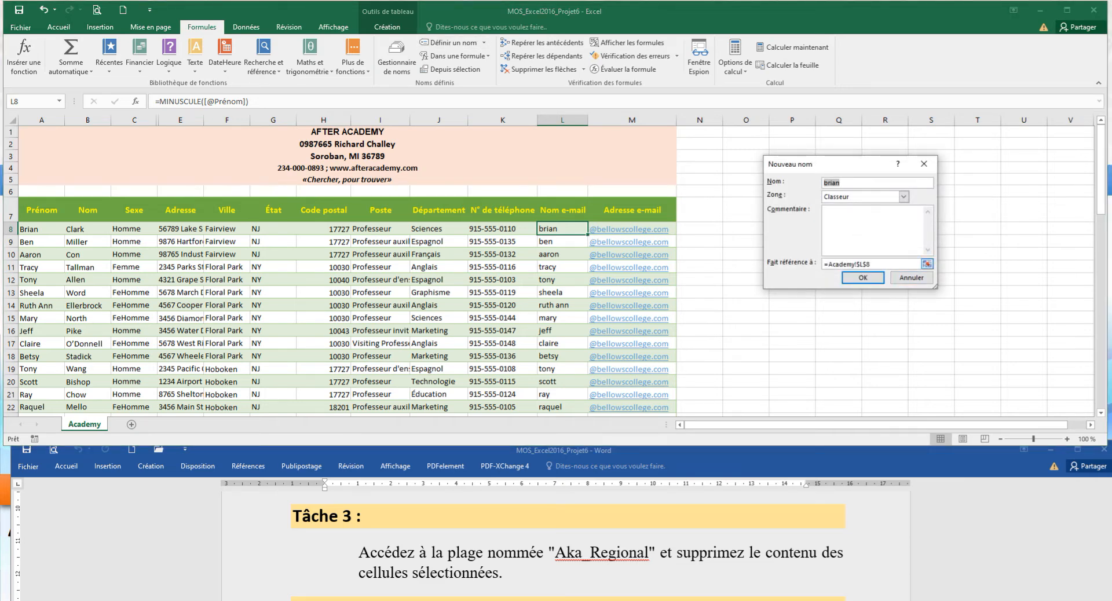
pyautogui.click(911, 278)
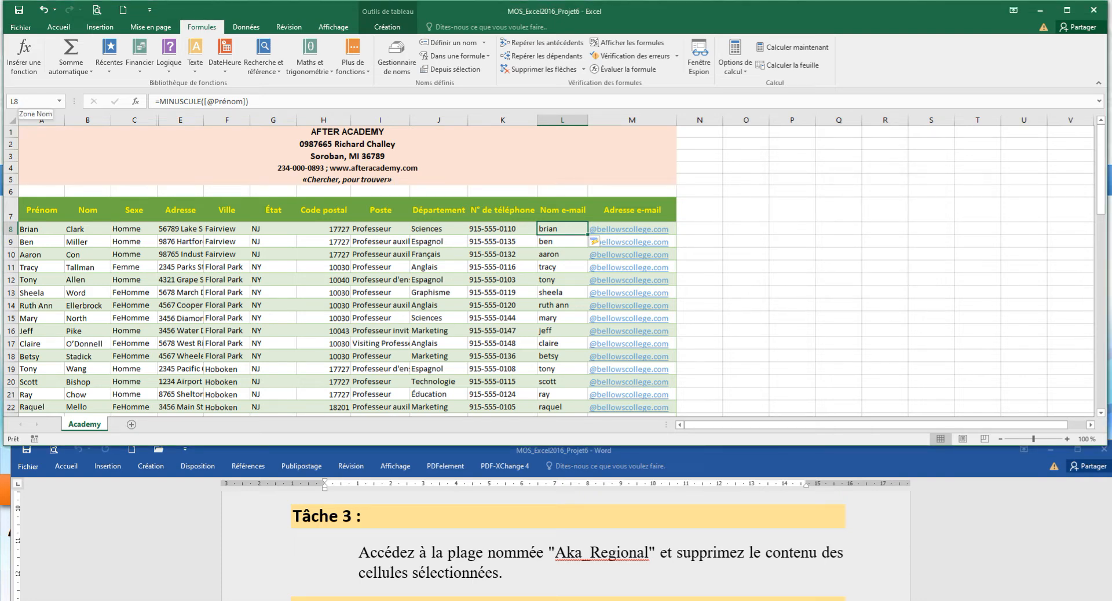
pyautogui.click(59, 101)
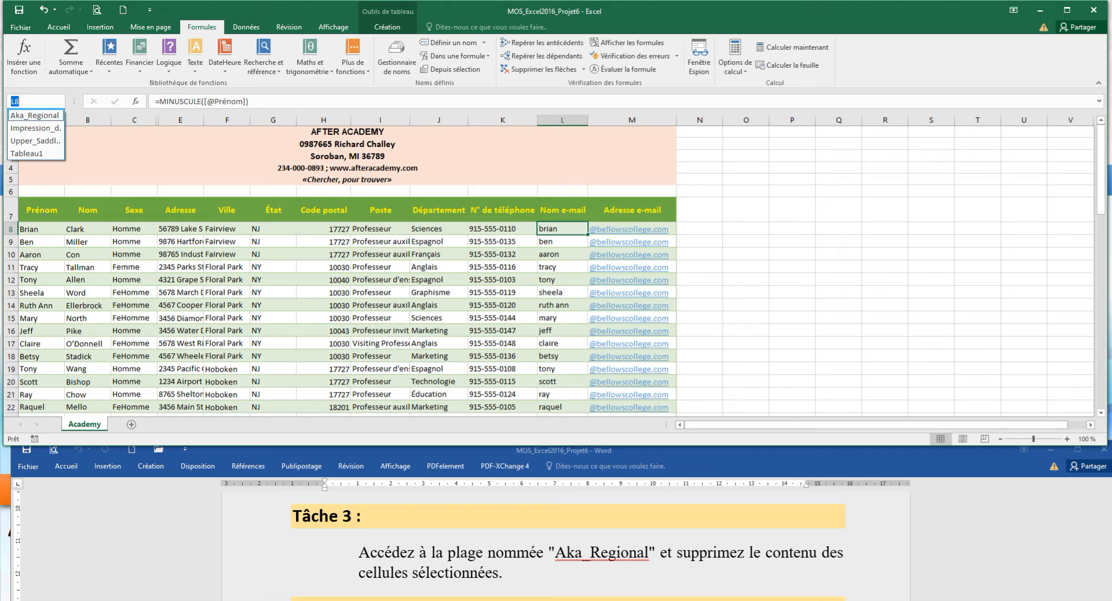
pyautogui.click(35, 115)
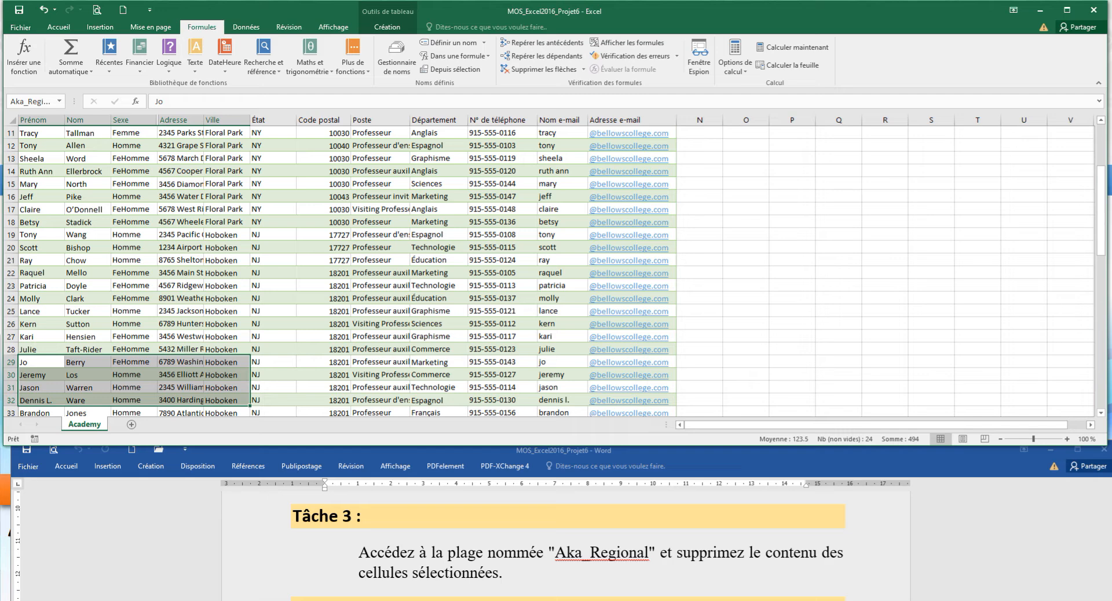
pyautogui.press('Delete')
pyautogui.click(181, 387)
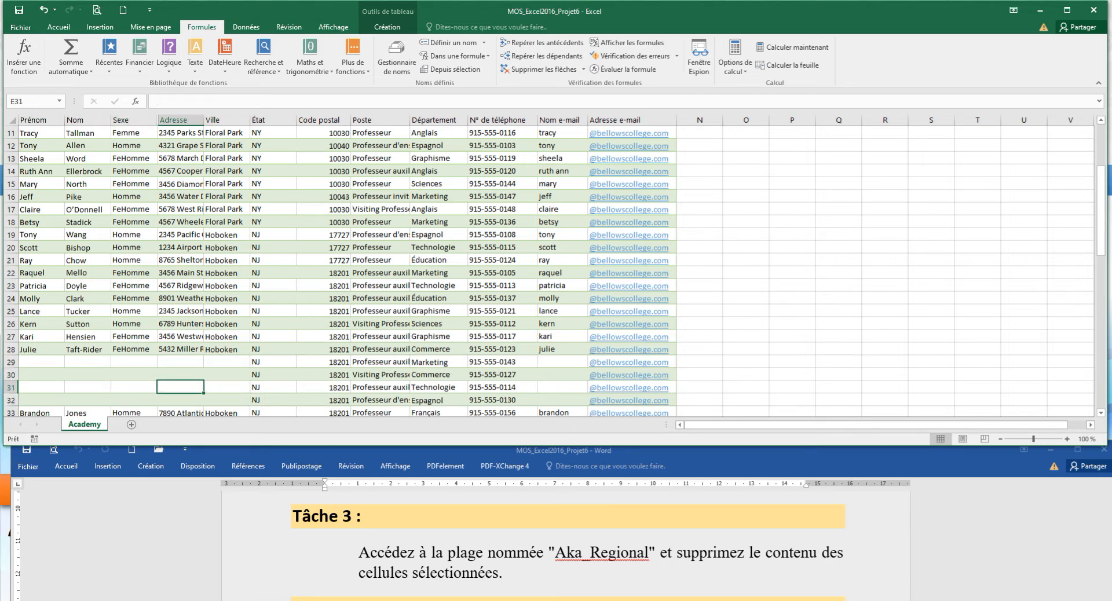
# Switch to the Word document and delete the finished task text above the Tâche 4 heading
pyautogui.hotkey('alt', 'Tab')
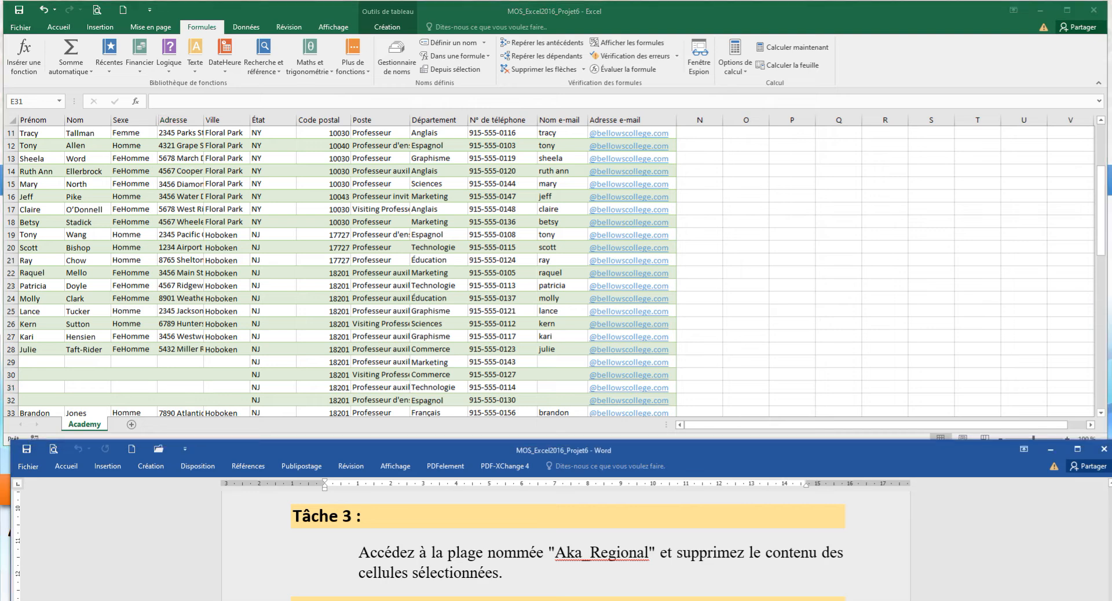
pyautogui.scroll(-2, 567, 544)
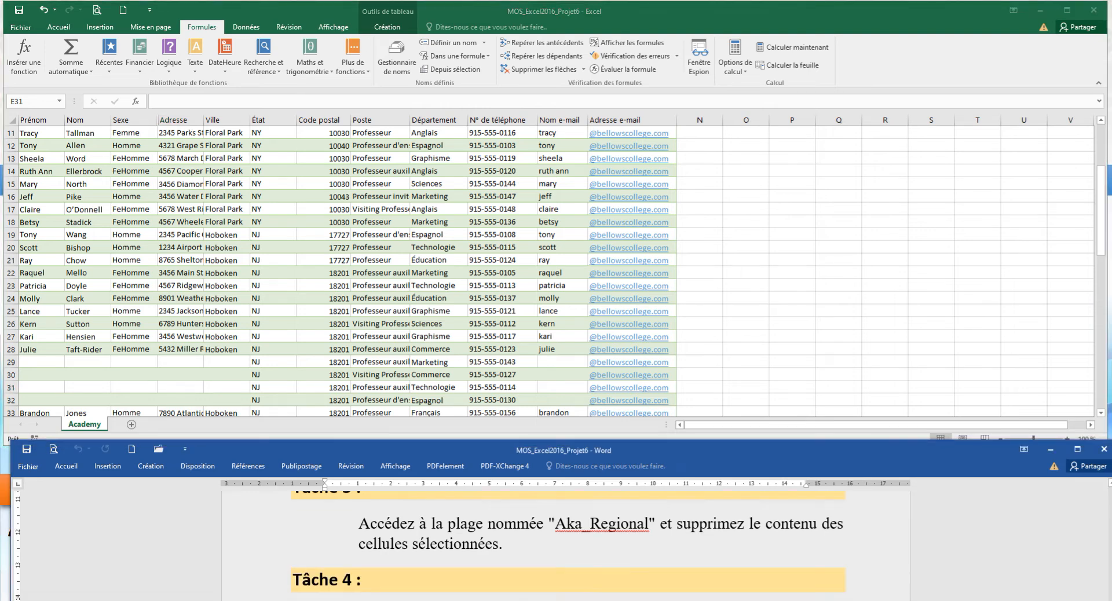
pyautogui.moveTo(503, 516); pyautogui.dragTo(435, 366)
pyautogui.press('Delete')
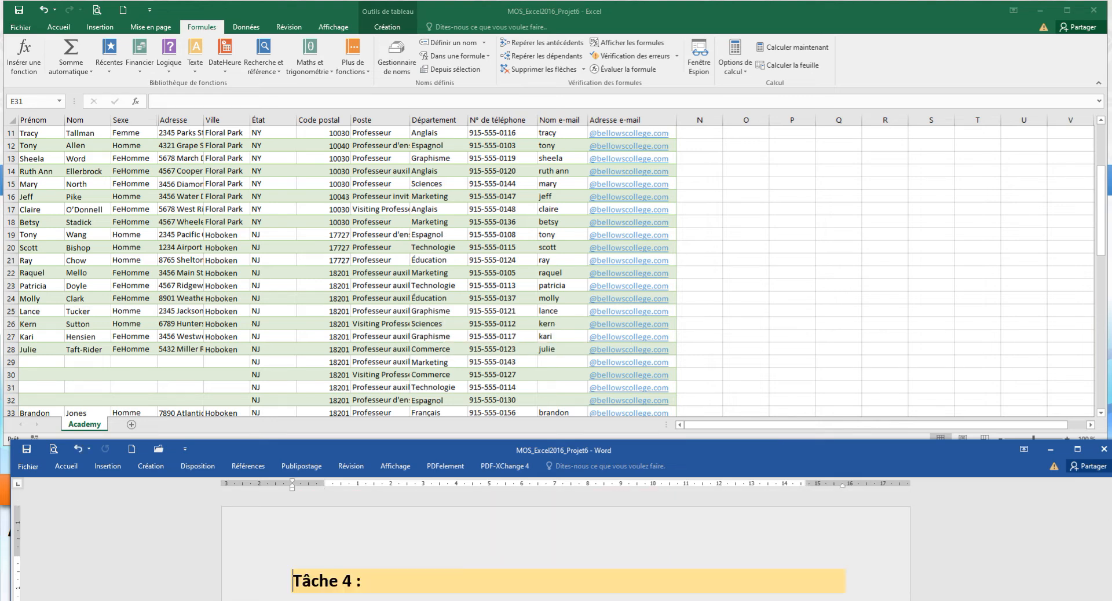
# Read the Tâche 4 instructions in the Word document and return to the column header row of the Excel Academy sheet
pyautogui.scroll(-3, 567, 538)
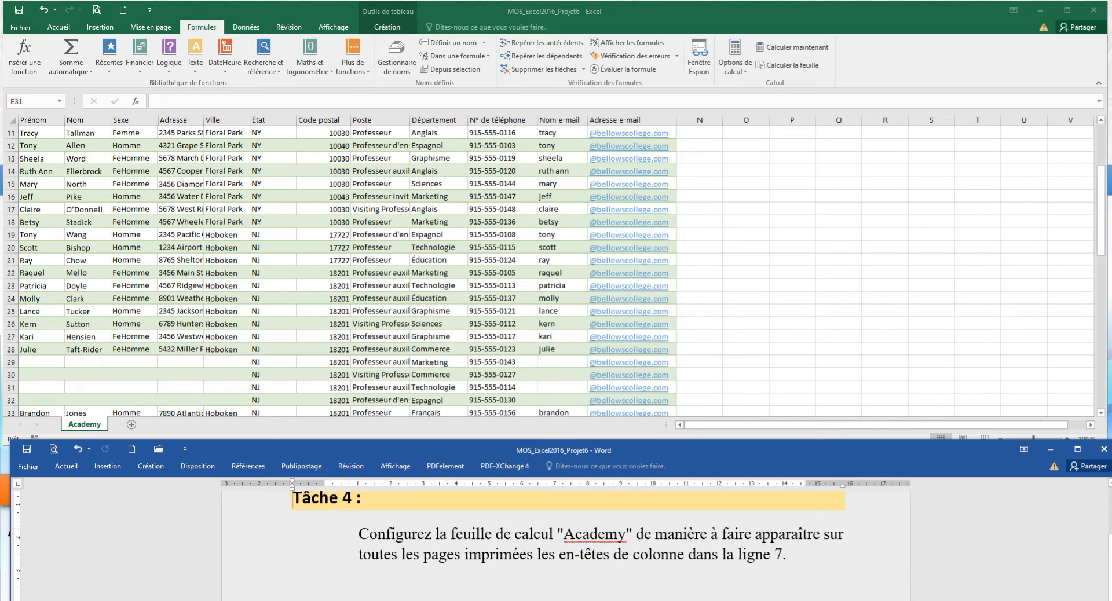
pyautogui.scroll(2, 568, 539)
pyautogui.scroll(-2, 568, 539)
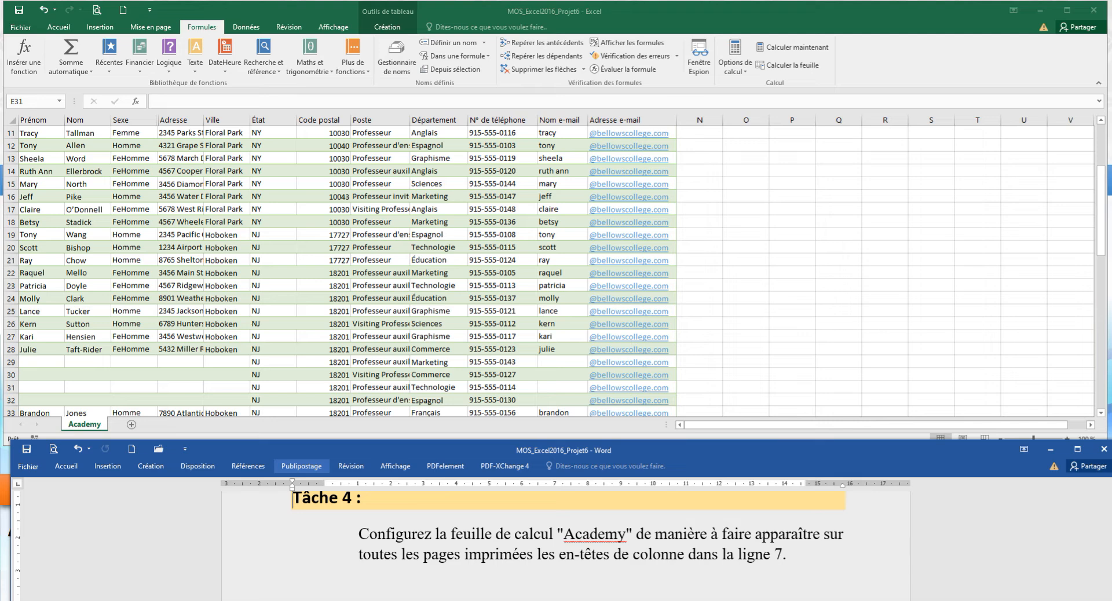
pyautogui.click(180, 387)
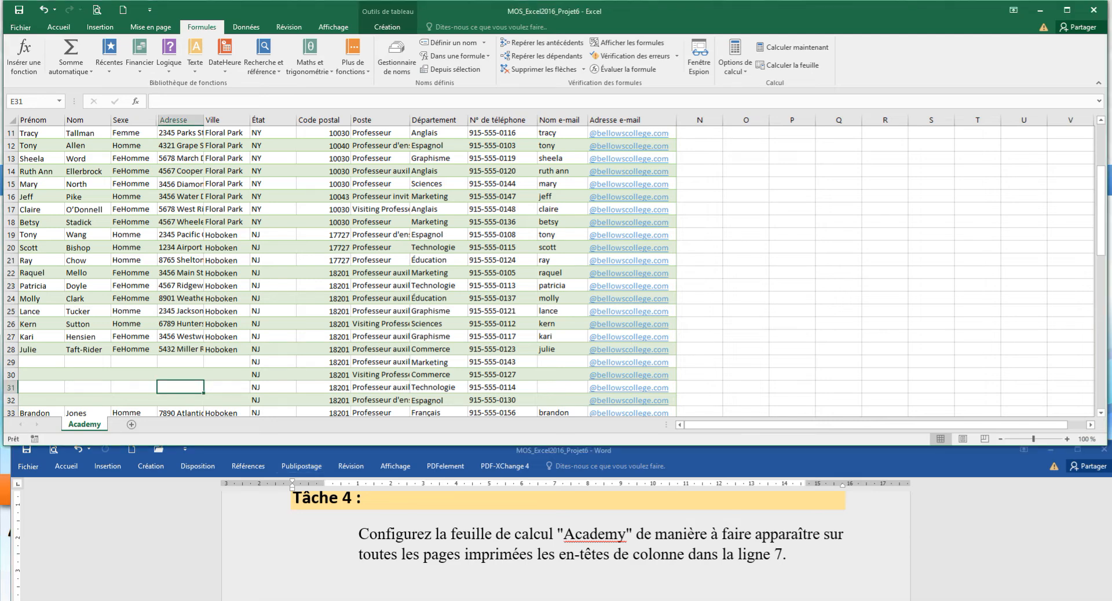
pyautogui.scroll(3, 549, 267)
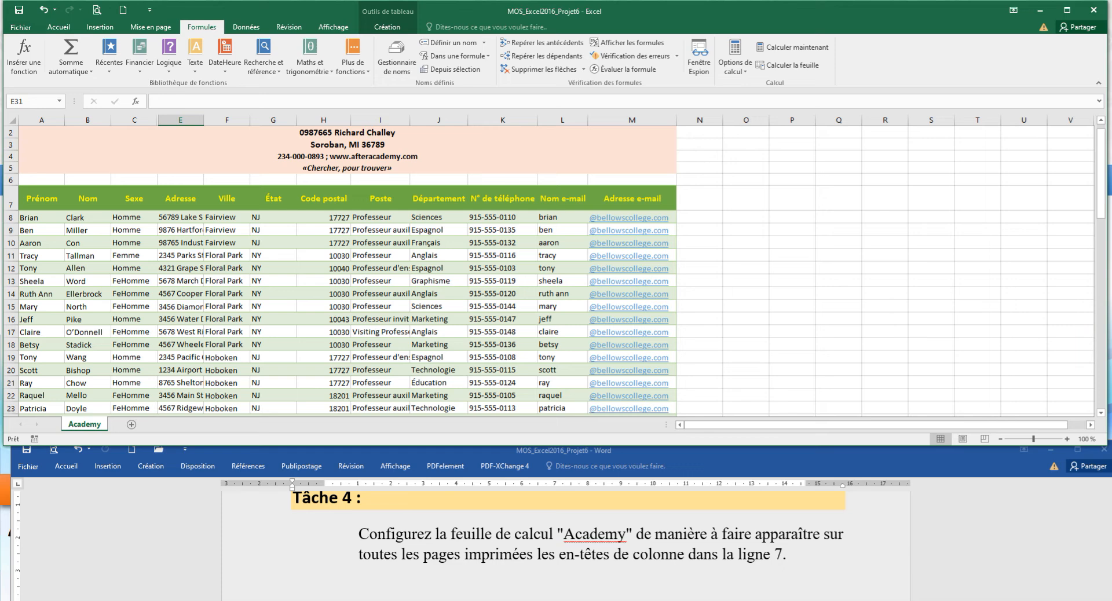
pyautogui.click(133, 230)
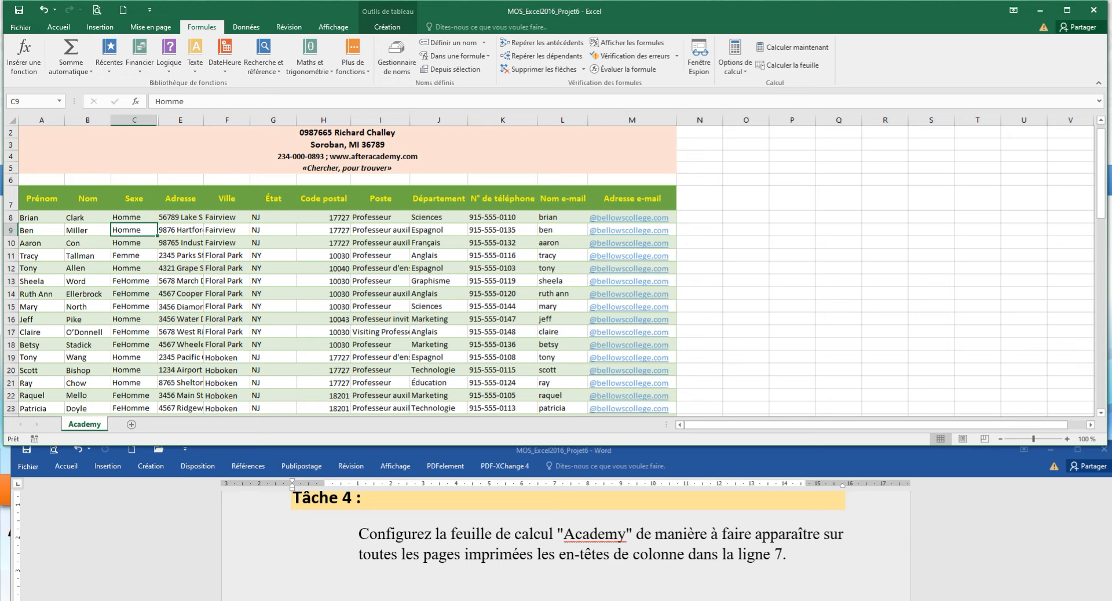
# Set the Academy sheet's print titles to repeat row 7 ($7:$7) at the top of every printed page and apply the page setup
pyautogui.click(151, 27)
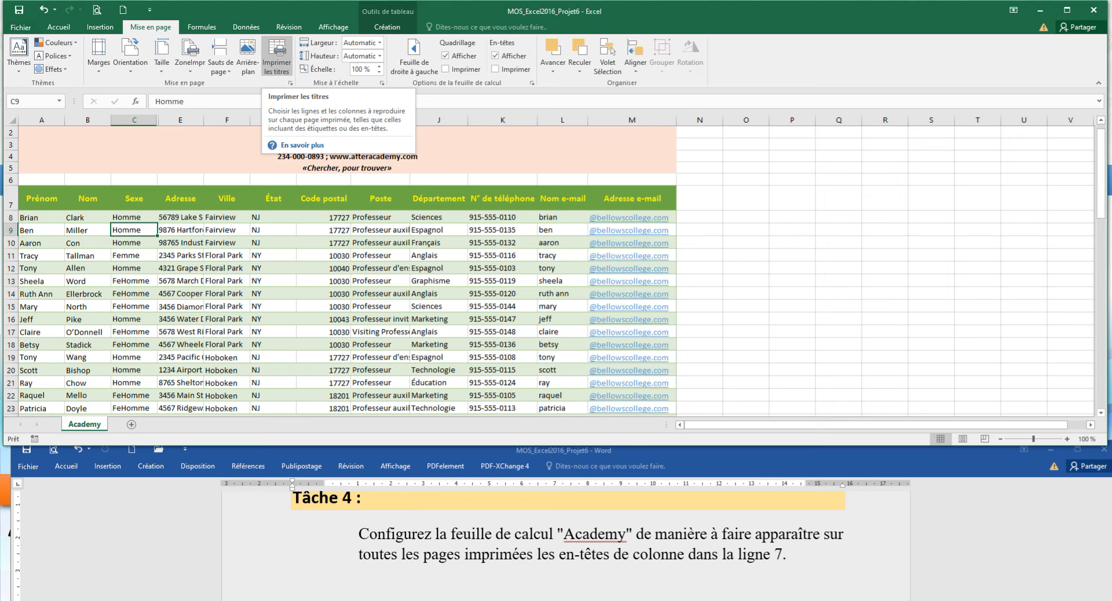
pyautogui.click(277, 58)
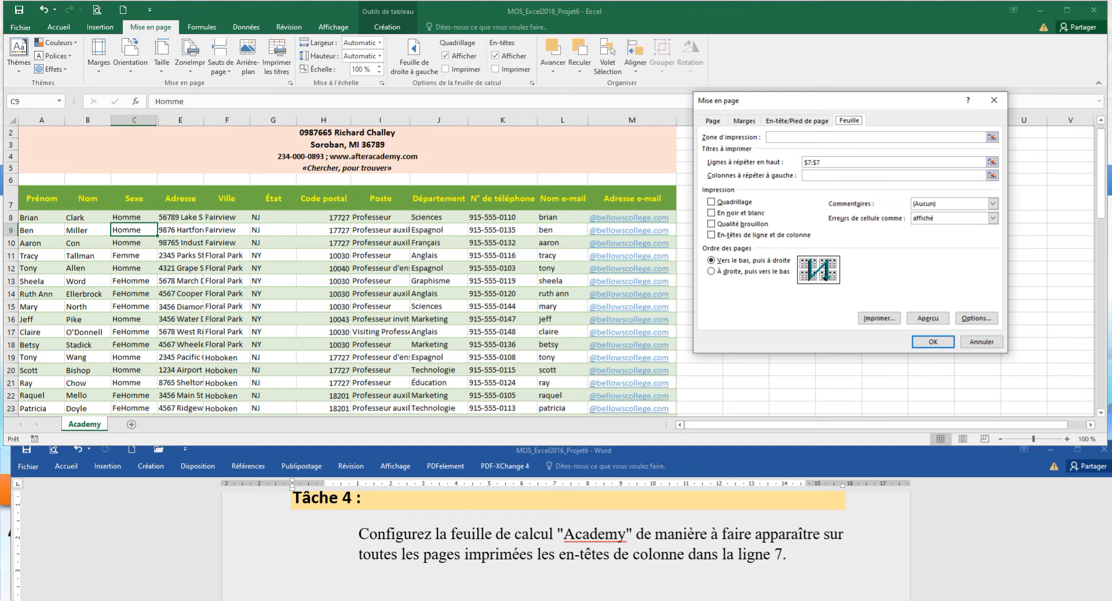
pyautogui.moveTo(849, 101); pyautogui.dragTo(689, 117)
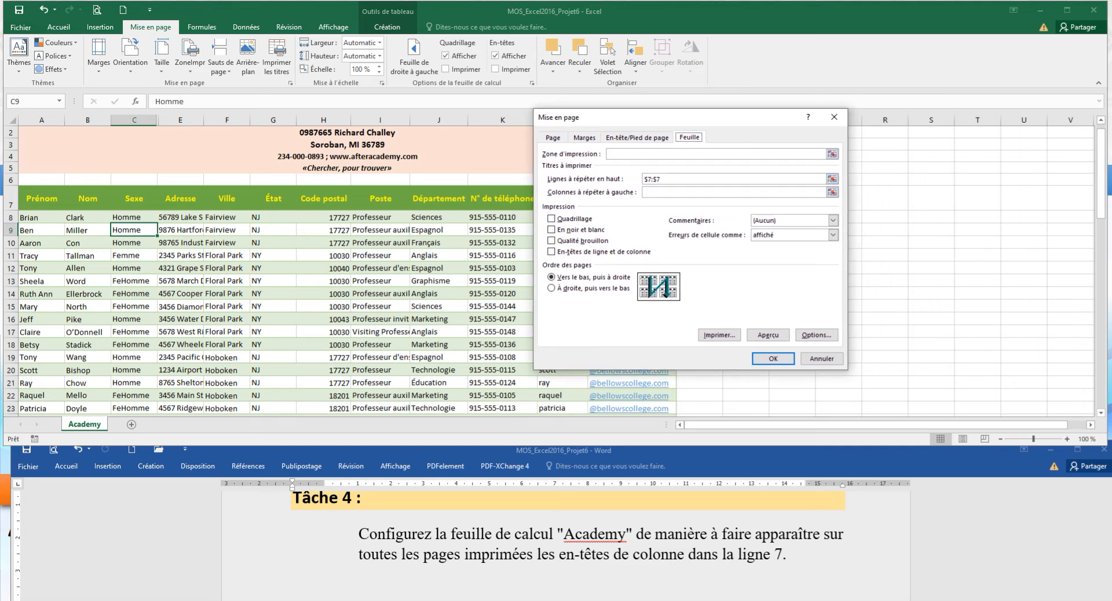
pyautogui.click(833, 179)
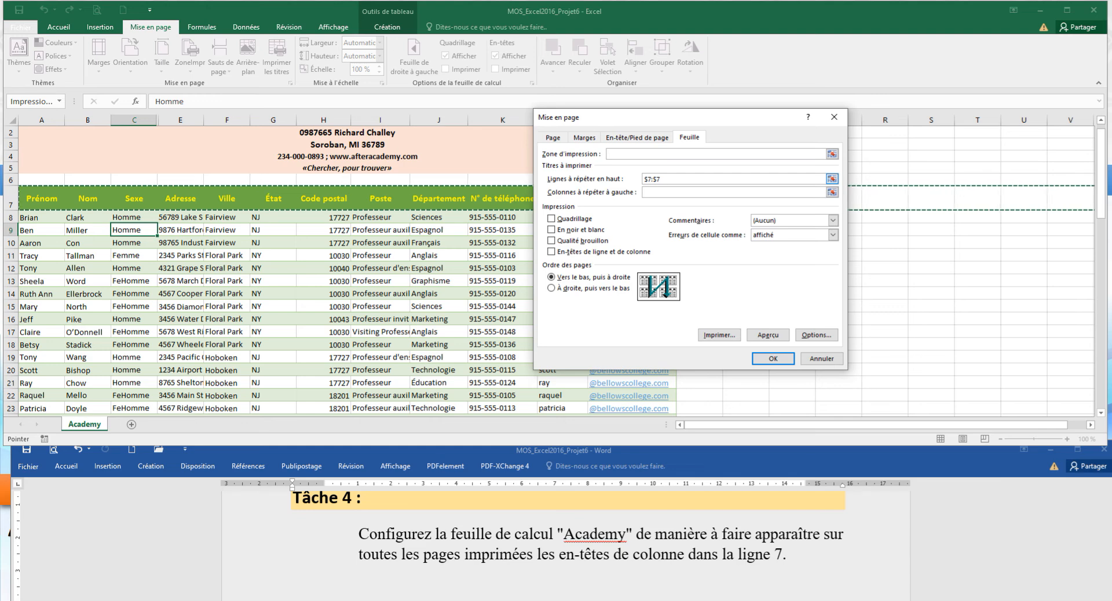
pyautogui.moveTo(664, 179); pyautogui.dragTo(641, 179)
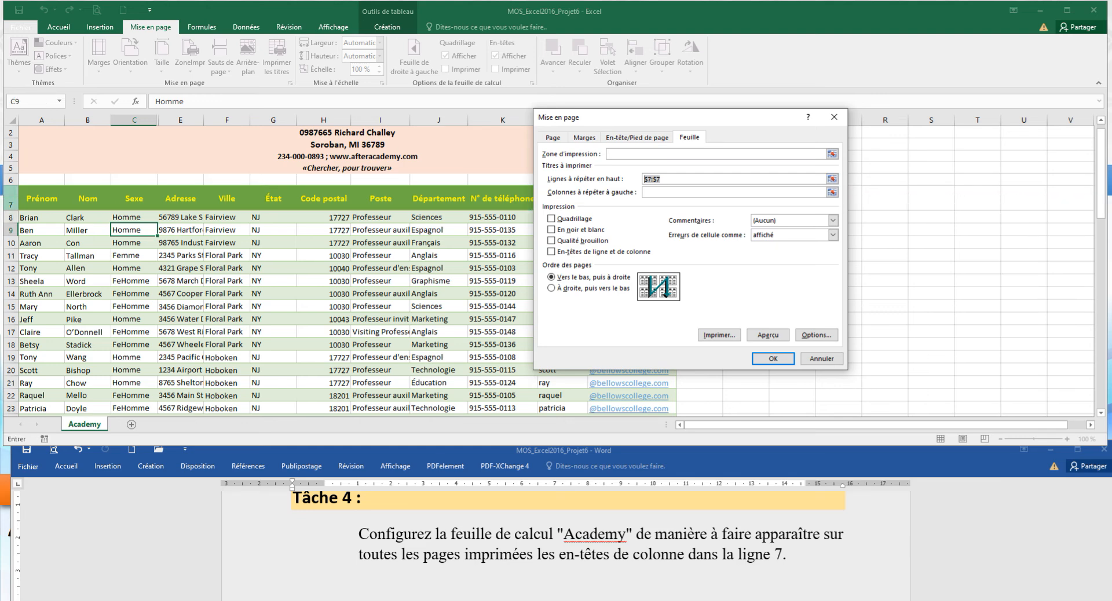
pyautogui.click(10, 198)
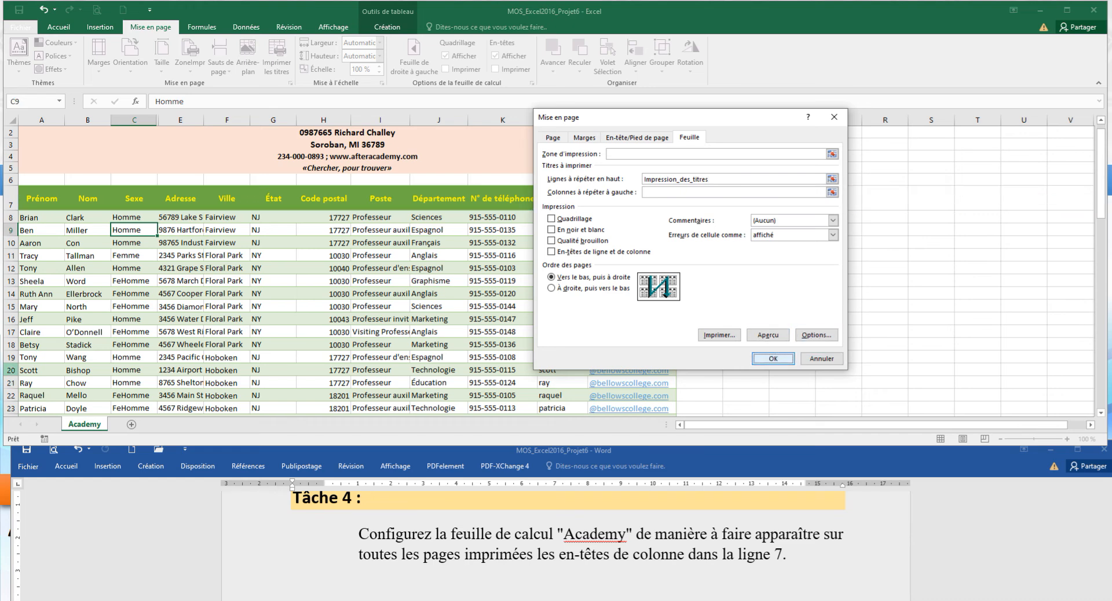
pyautogui.click(773, 359)
# Look through the Academy table down to its last rows to examine the page breaks, and return to the sheet's start
pyautogui.click(381, 281)
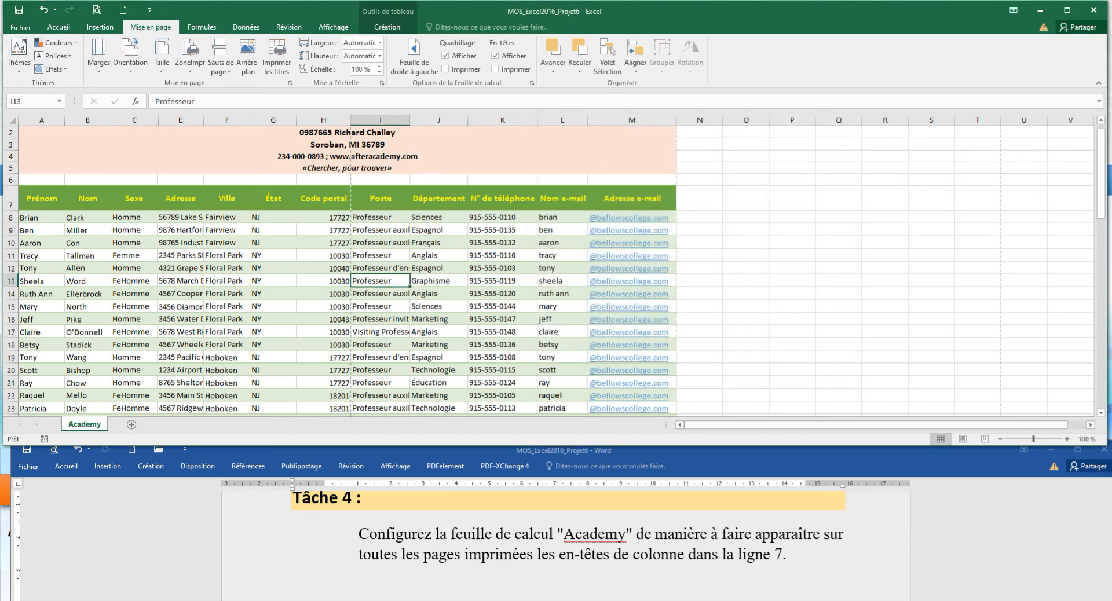
pyautogui.scroll(-15, 549, 271)
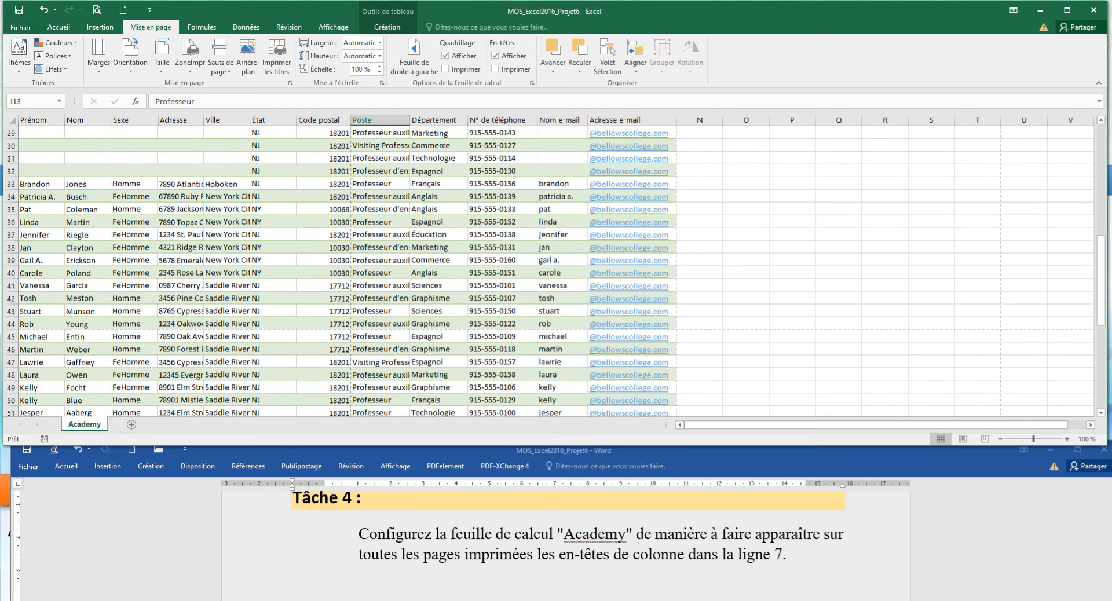
pyautogui.scroll(-6, 549, 271)
pyautogui.scroll(17, 549, 271)
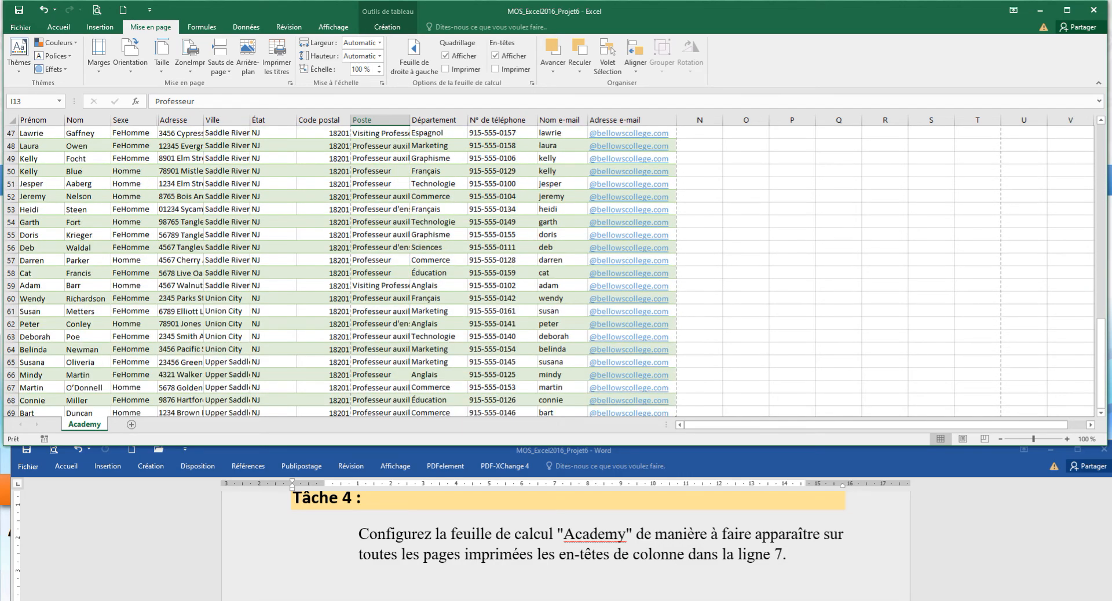
pyautogui.scroll(4, 549, 271)
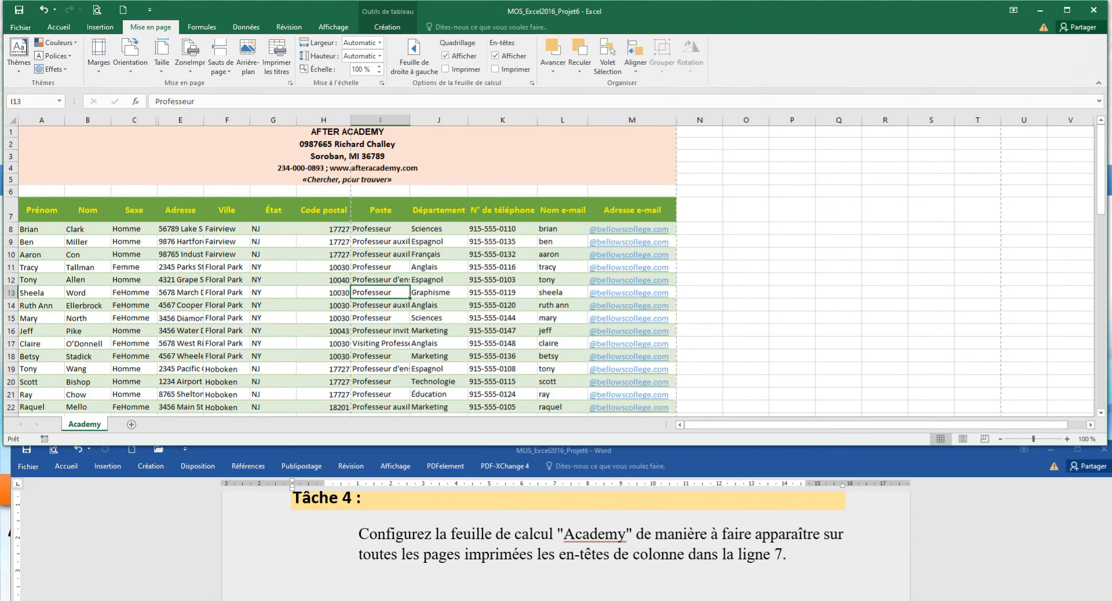